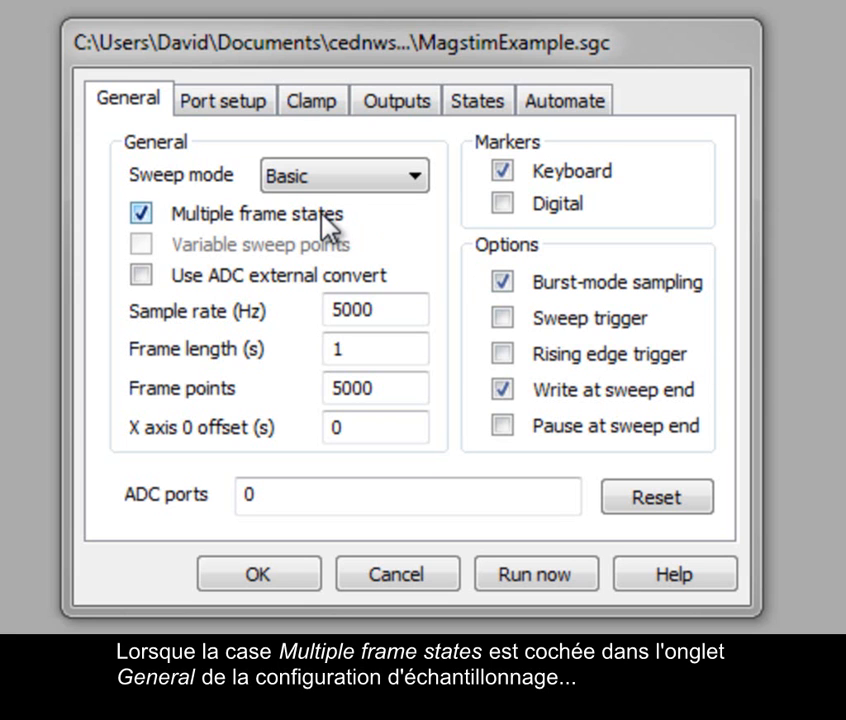
Open the Magstim configuration from the sampling configuration's states settings
{"action": "left_click", "coordinate": [477, 100]}
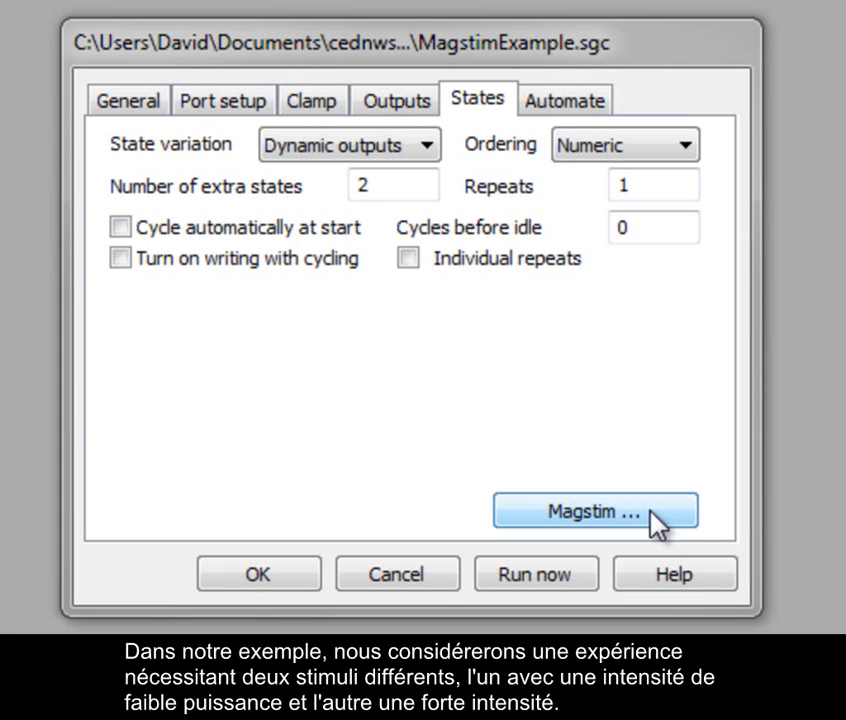
{"action": "double_click", "coordinate": [418, 188]}
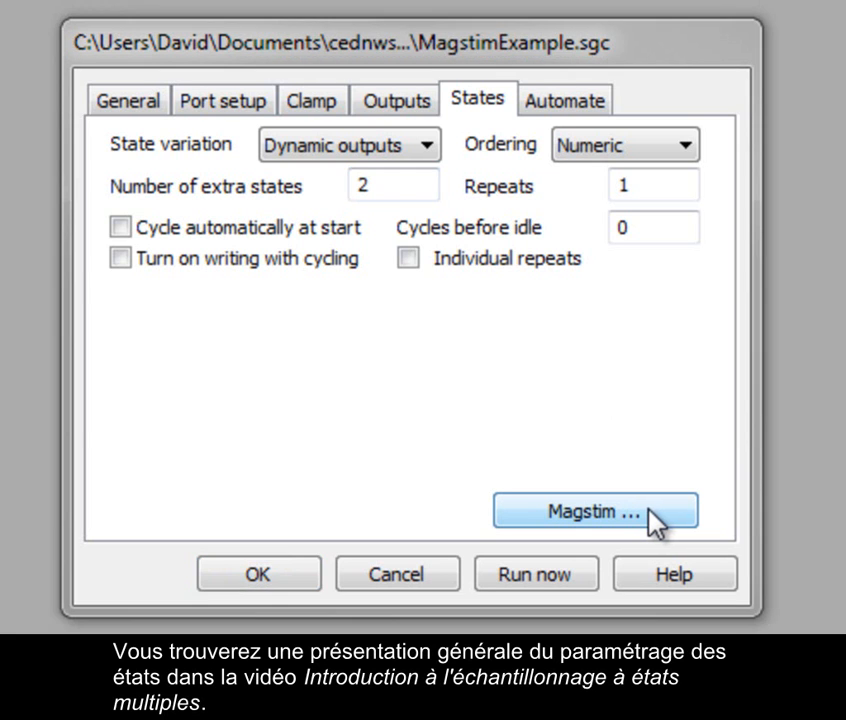
{"action": "left_click", "coordinate": [652, 512]}
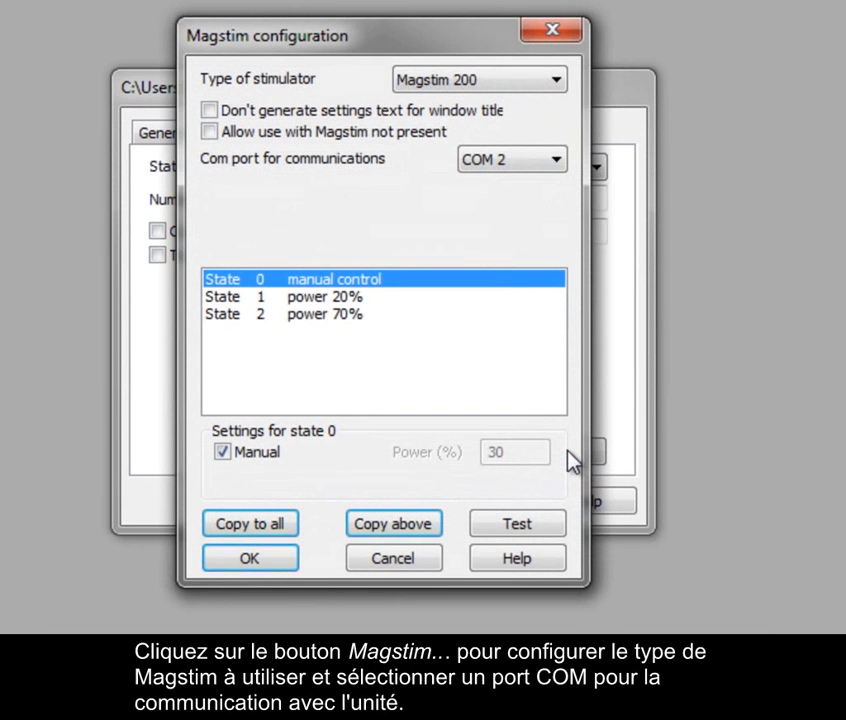
Review the available stimulator types and communication ports, keeping Magstim 200 and COM 2
{"action": "left_click", "coordinate": [555, 80]}
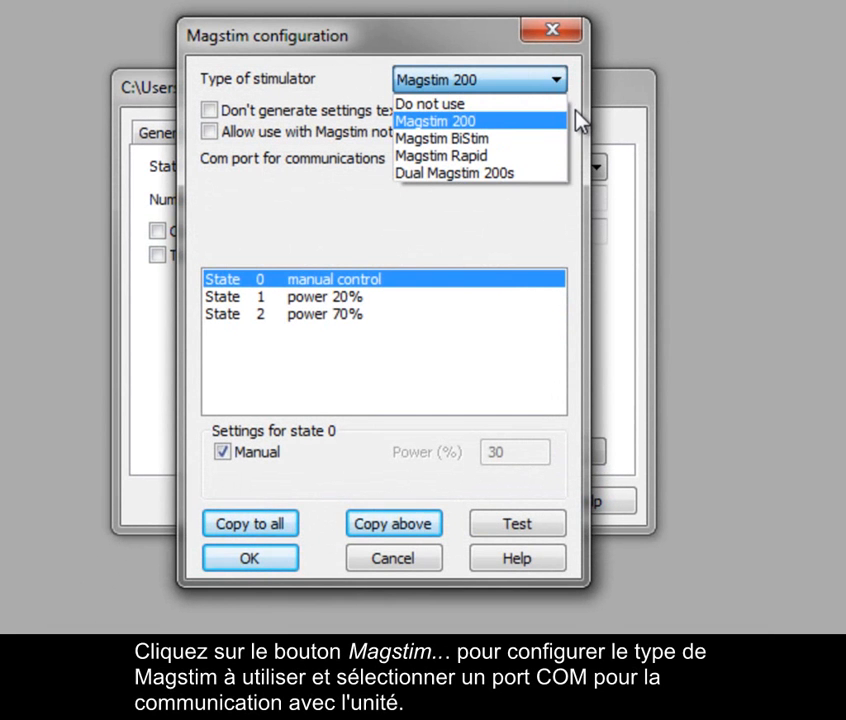
{"action": "left_click", "coordinate": [578, 109]}
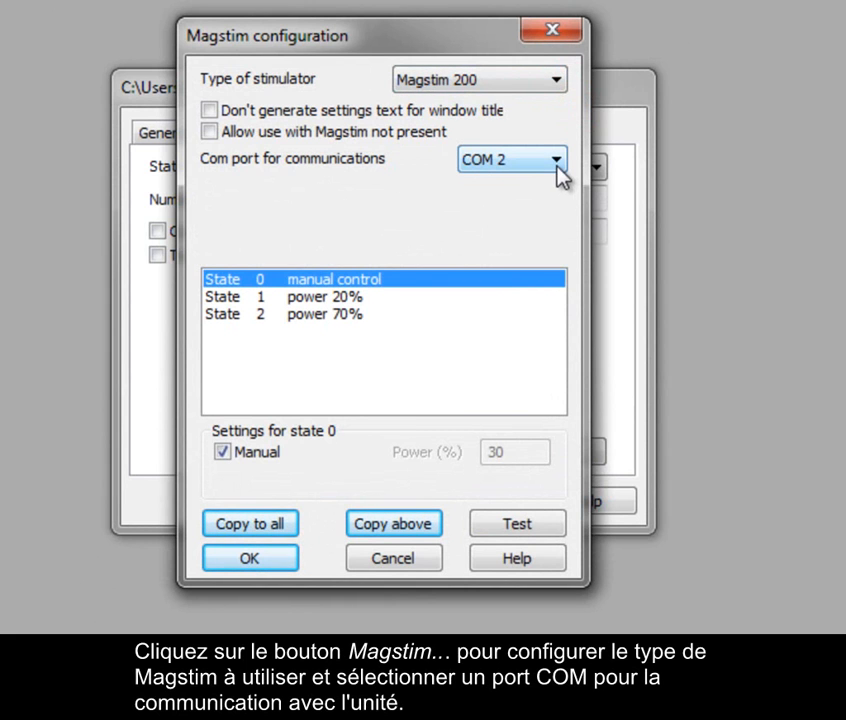
{"action": "left_click", "coordinate": [556, 165]}
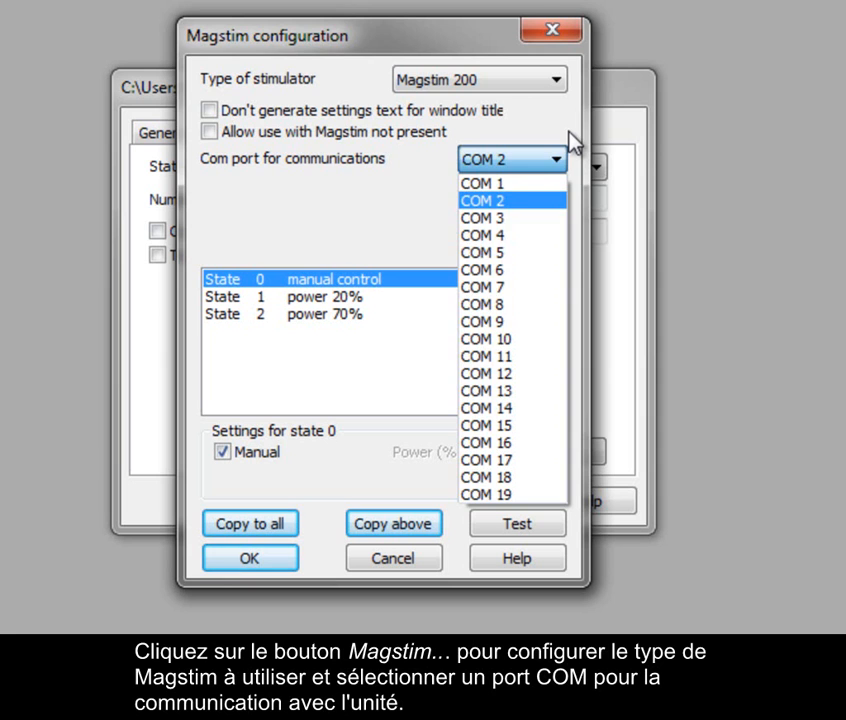
{"action": "left_click", "coordinate": [568, 131]}
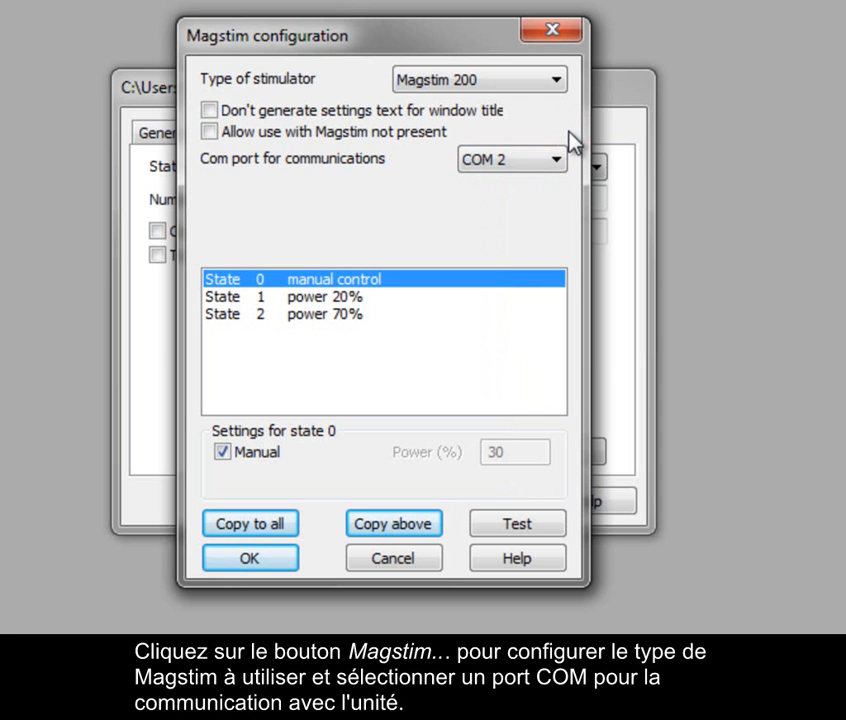
Examine state 1's power setting and switch state 0's manual control off and back on
{"action": "left_click", "coordinate": [416, 300]}
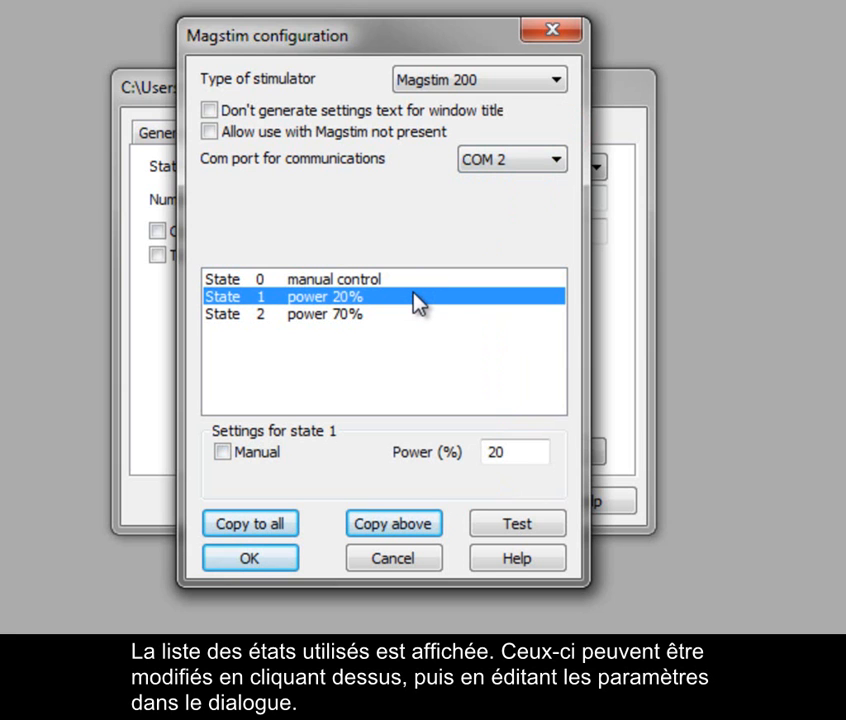
{"action": "left_click", "coordinate": [531, 452]}
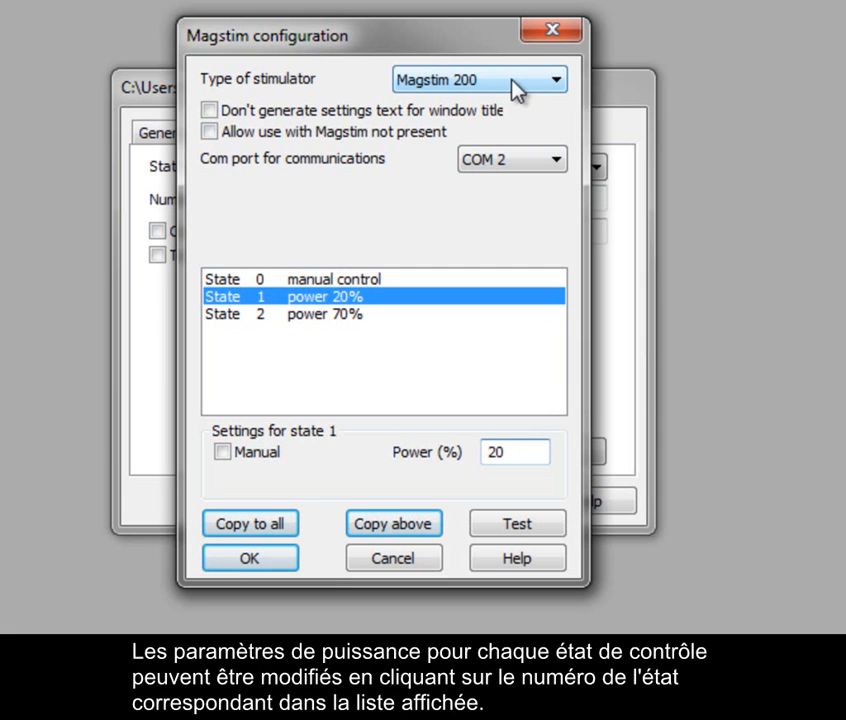
{"action": "left_click", "coordinate": [434, 282]}
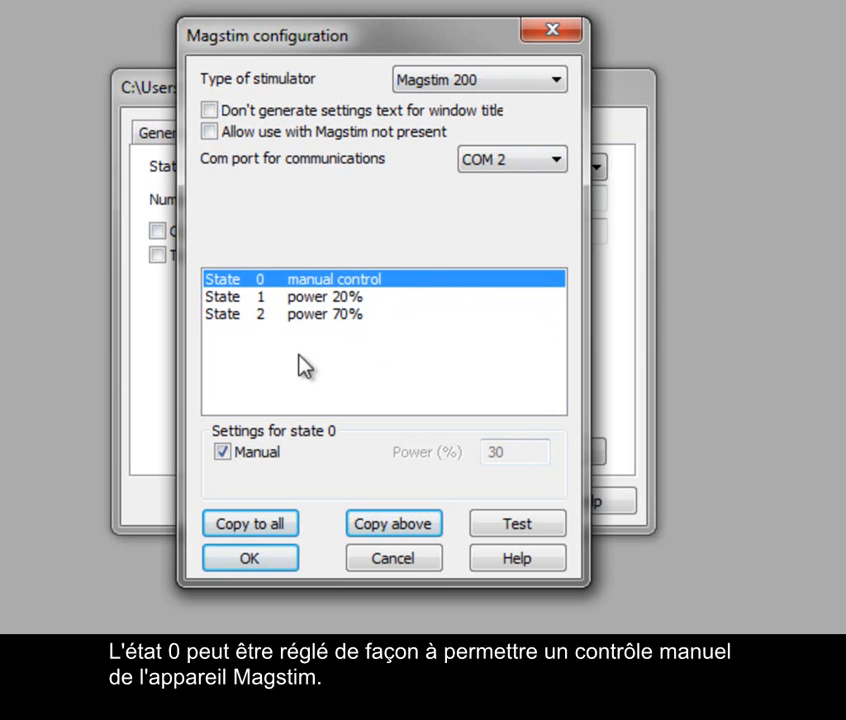
{"action": "left_click", "coordinate": [238, 456]}
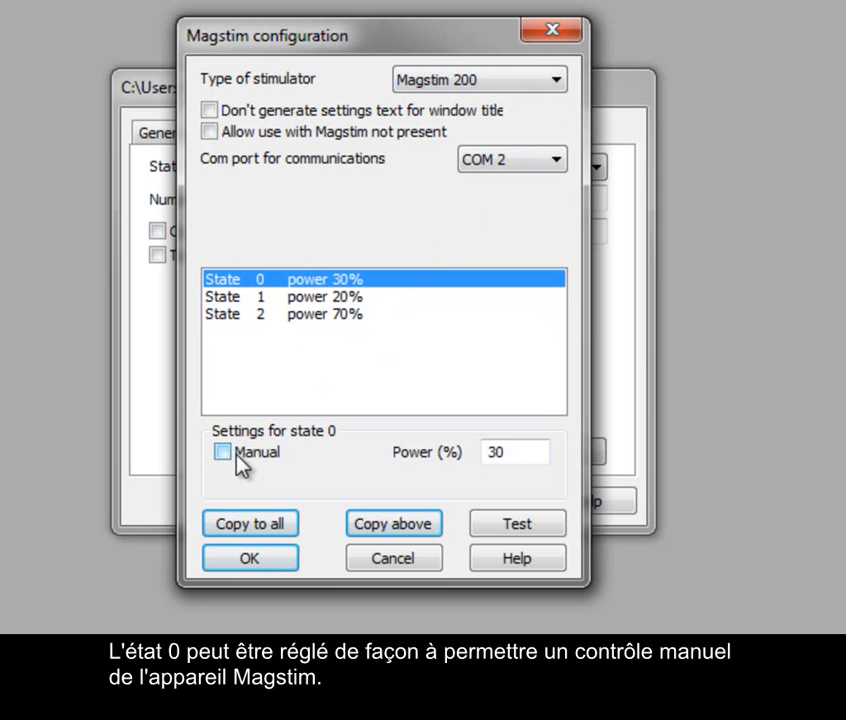
{"action": "left_click", "coordinate": [238, 456]}
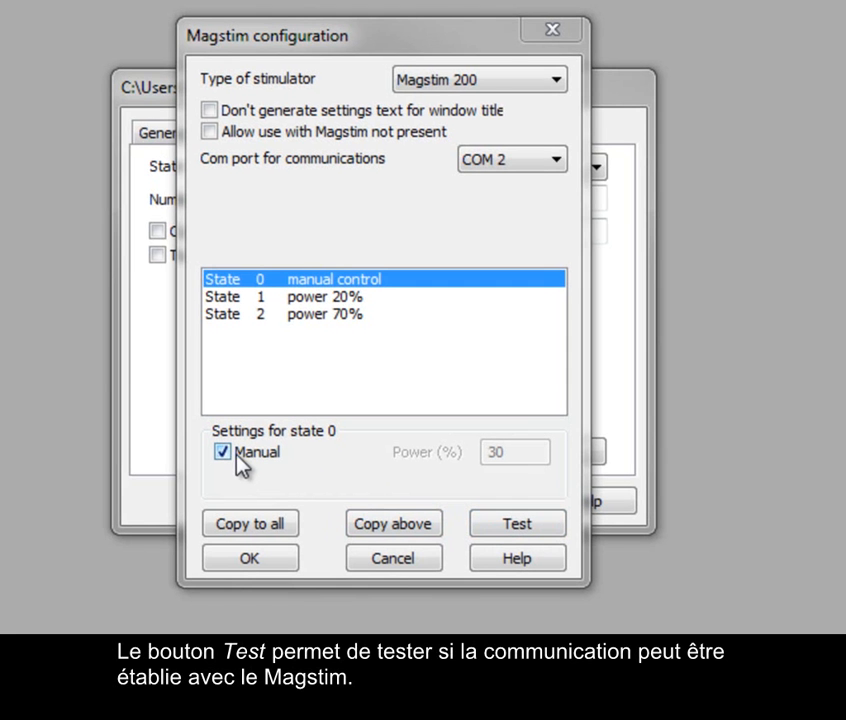
Try the Dual Magstim 200s stimulator type and switch to Magstim BiStim
{"action": "left_click", "coordinate": [557, 83]}
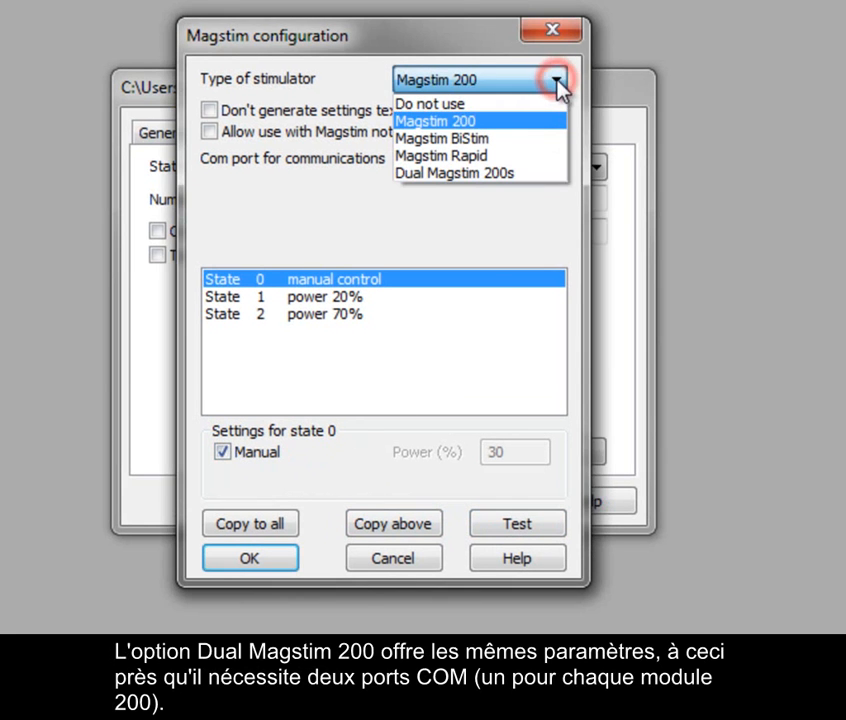
{"action": "left_click", "coordinate": [542, 180]}
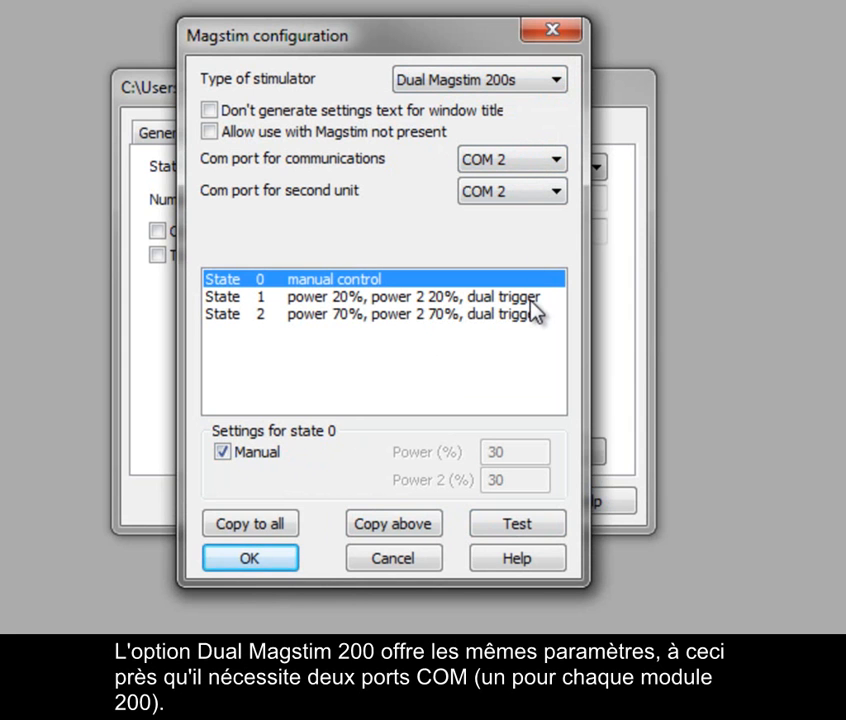
{"action": "left_click", "coordinate": [558, 81]}
{"action": "left_click", "coordinate": [541, 142]}
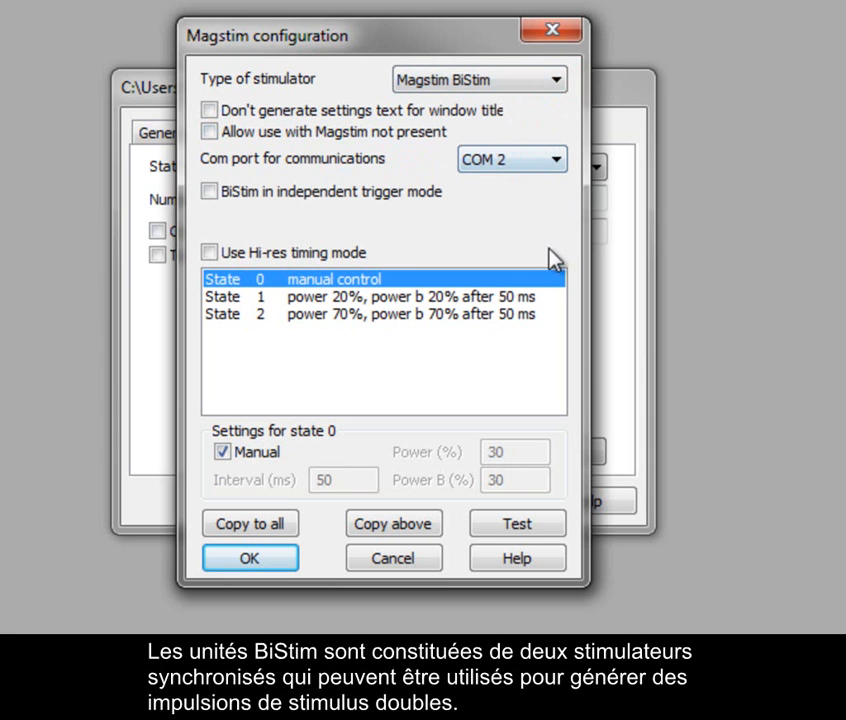
Review state 1's power settings and set its BiStim pulse interval to 0 ms
{"action": "left_click", "coordinate": [530, 300]}
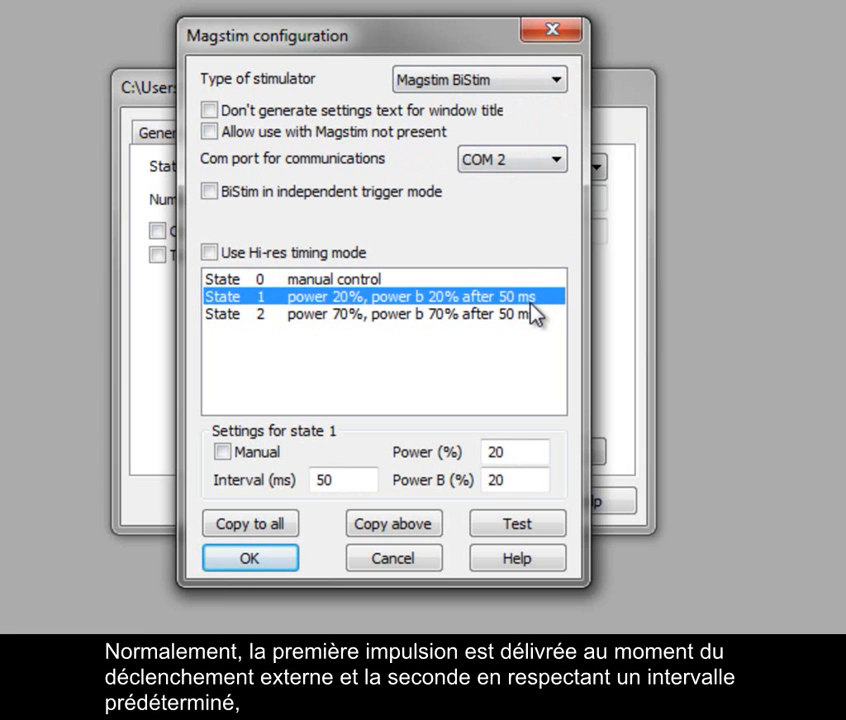
{"action": "left_click", "coordinate": [533, 450]}
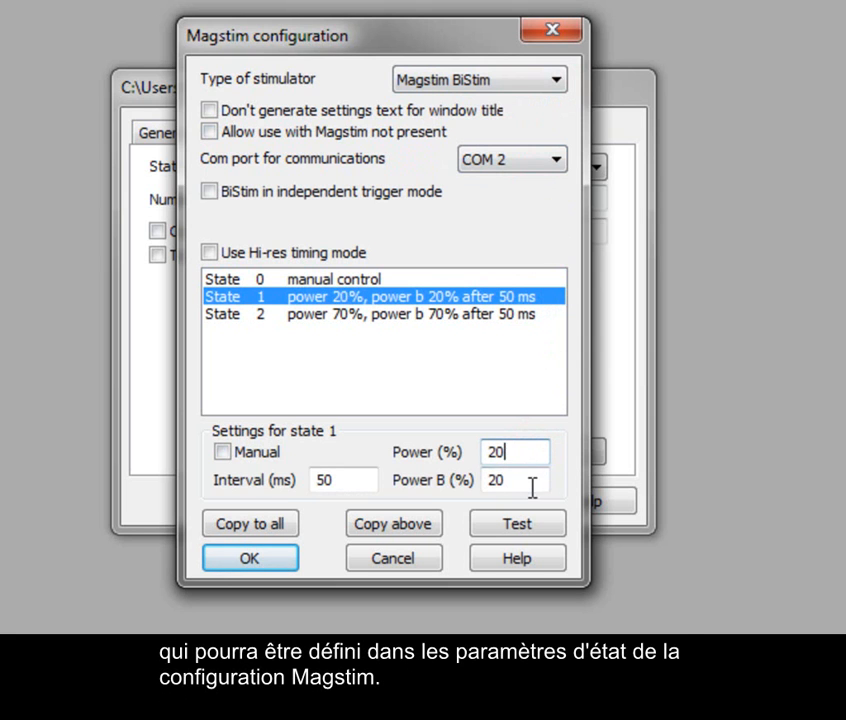
{"action": "left_click", "coordinate": [533, 487]}
{"action": "left_click", "coordinate": [370, 481]}
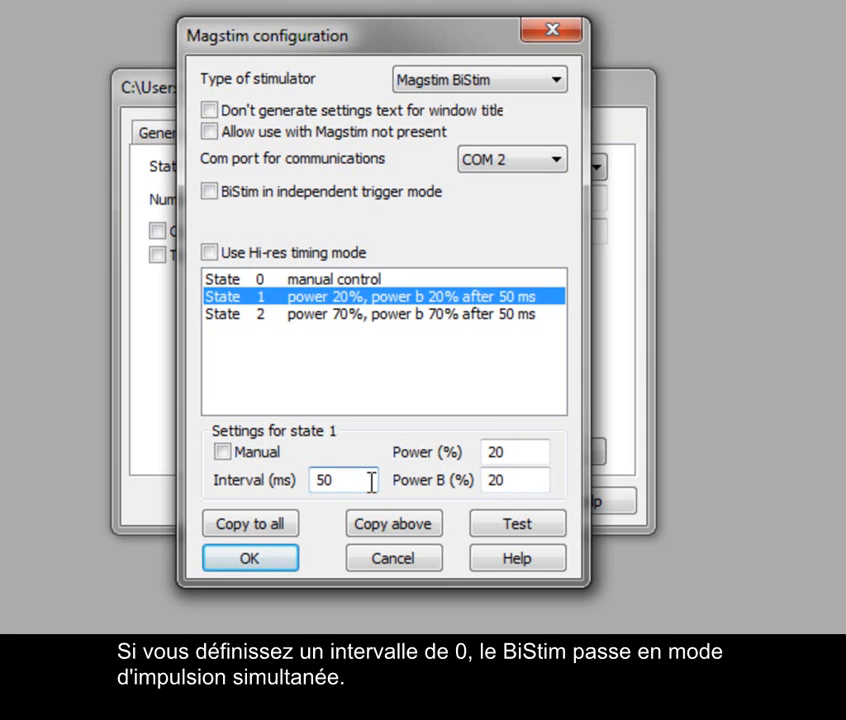
{"action": "key", "text": "BackSpace"}
{"action": "key", "text": "BackSpace"}
{"action": "type", "text": "0"}
{"action": "left_click", "coordinate": [530, 452]}
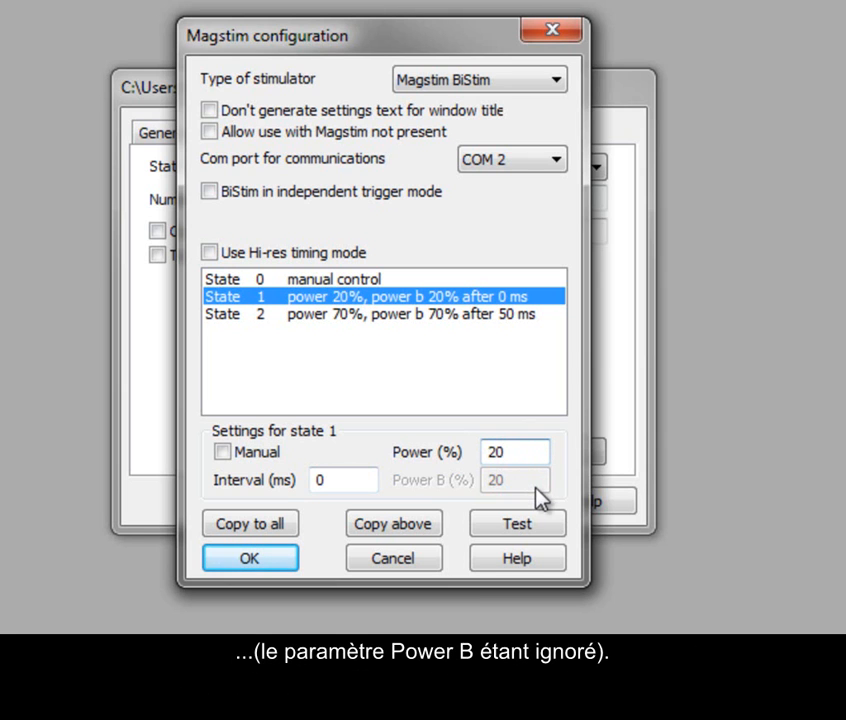
Set state 1's BiStim pulse interval to 50 ms
{"action": "double_click", "coordinate": [345, 479]}
{"action": "type", "text": "50"}
{"action": "left_click", "coordinate": [538, 450]}
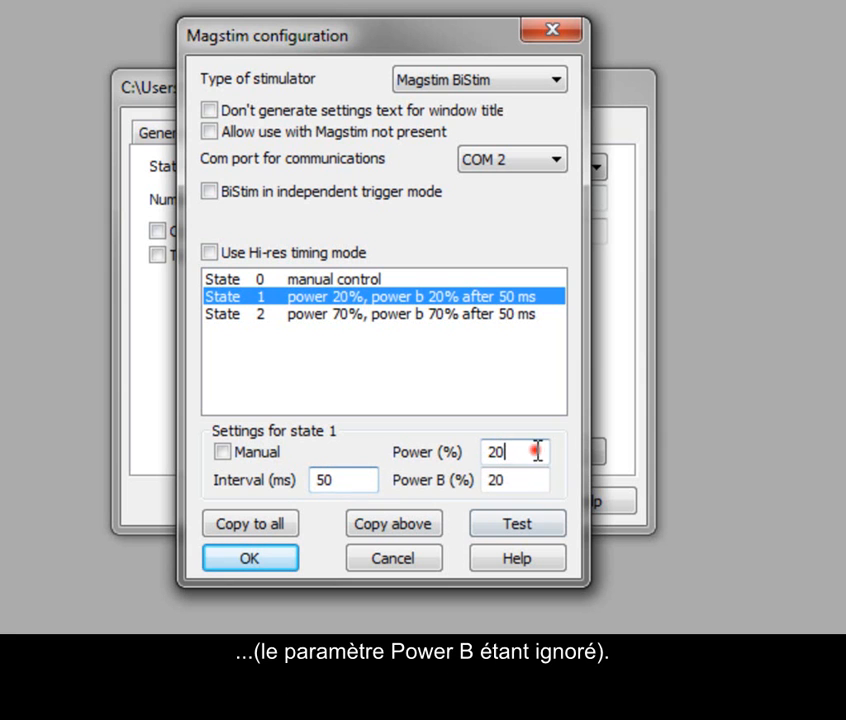
Toggle the Hi-res timing mode and the BiStim independent trigger mode on and off again
{"action": "left_click", "coordinate": [295, 251]}
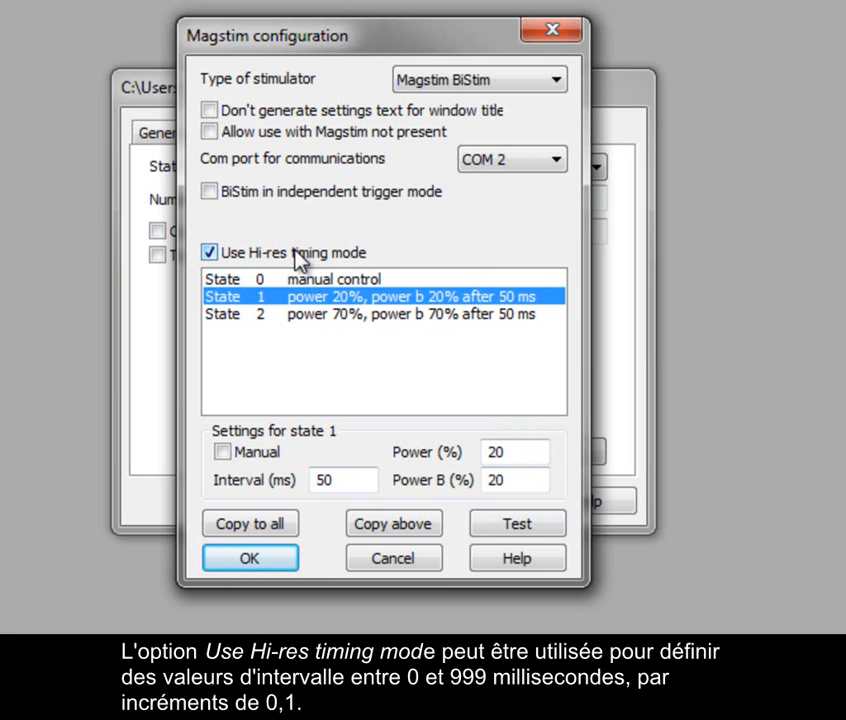
{"action": "left_click", "coordinate": [295, 253]}
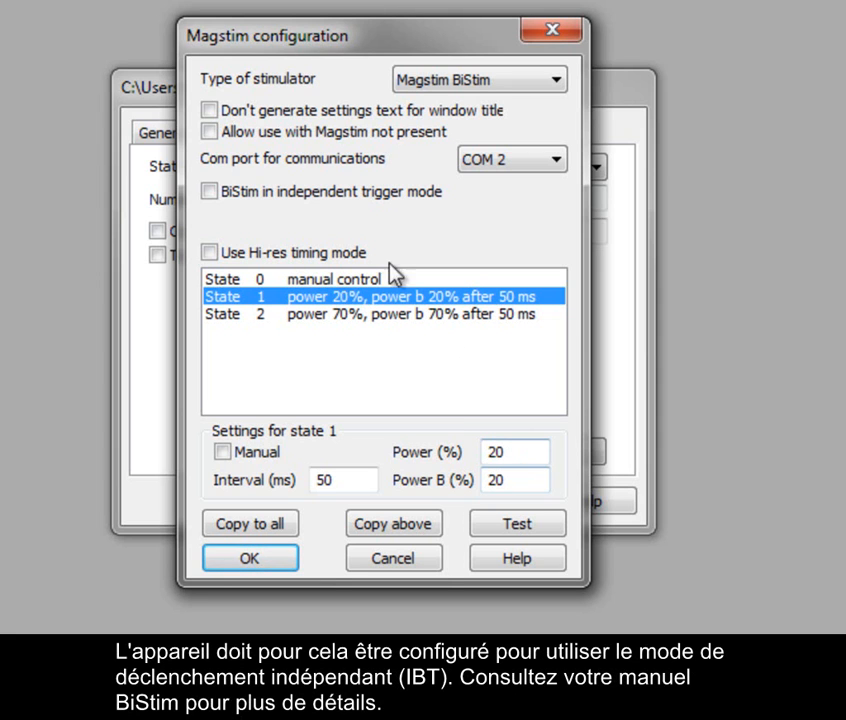
{"action": "left_click", "coordinate": [289, 199]}
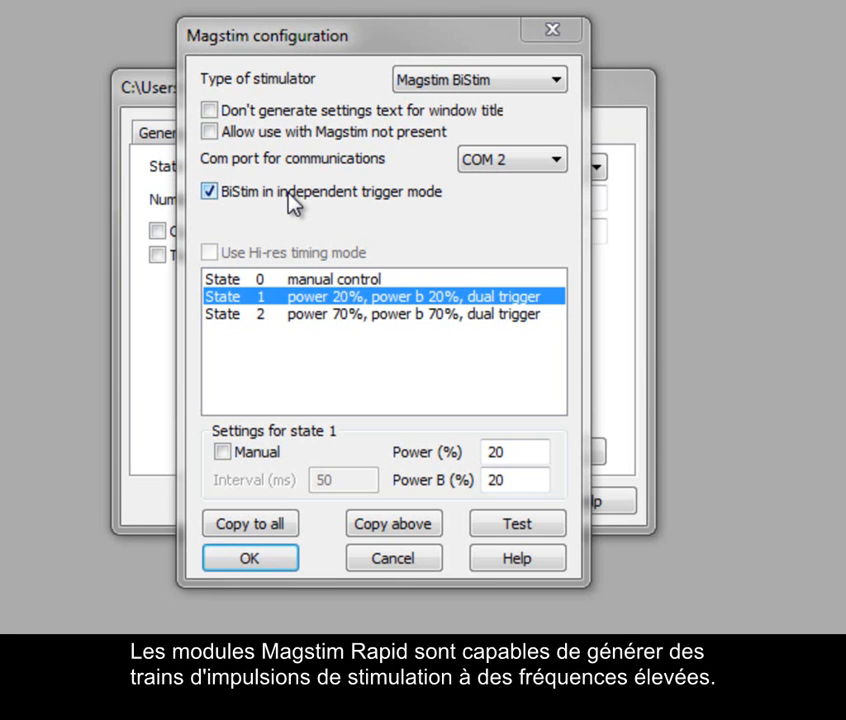
{"action": "left_click", "coordinate": [289, 195]}
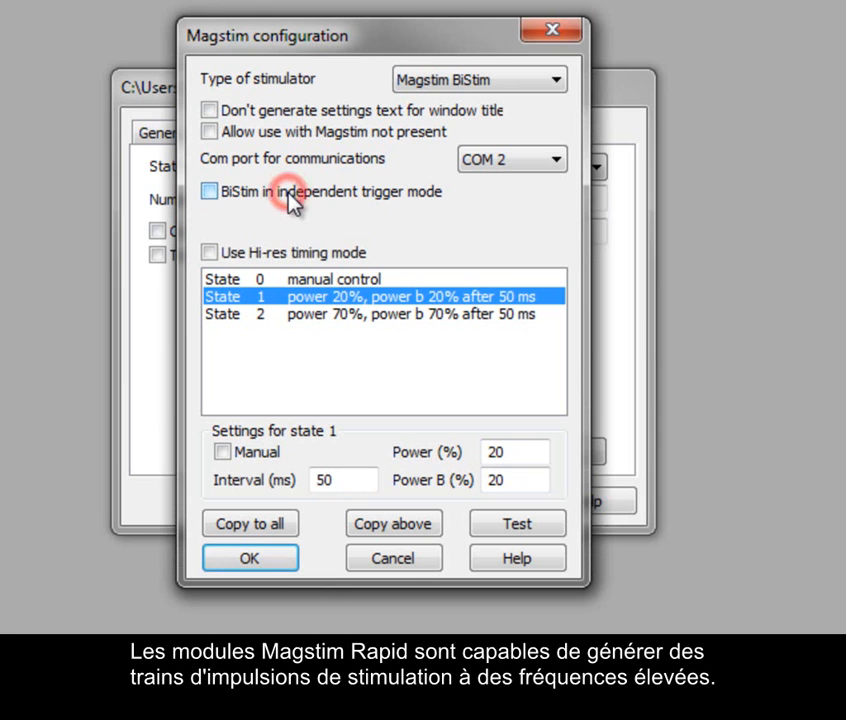
Change the stimulator type to Magstim Rapid and check state 1's power, pulse count and frequency fields
{"action": "left_click", "coordinate": [555, 83]}
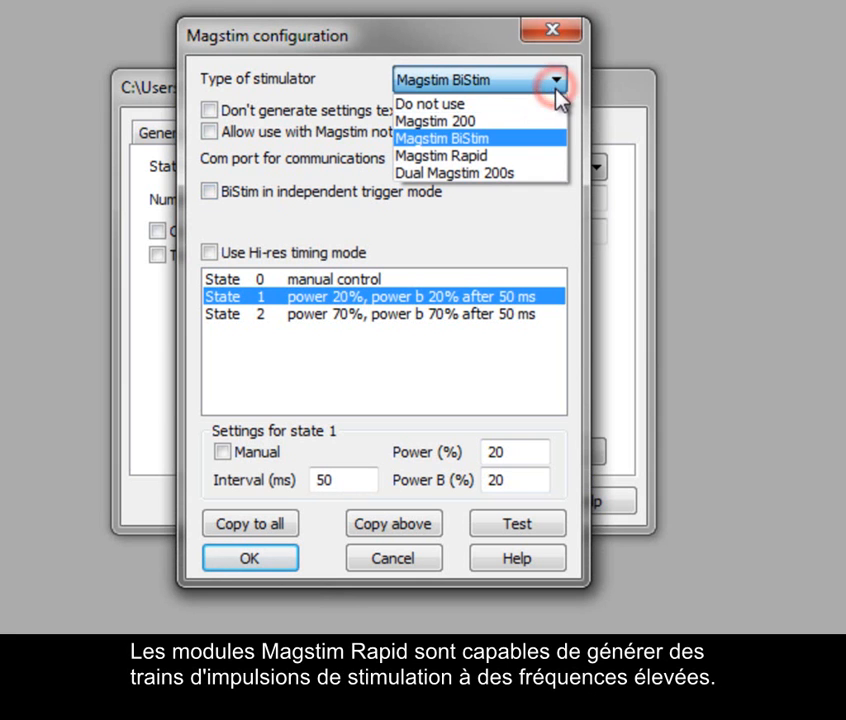
{"action": "left_click", "coordinate": [550, 158]}
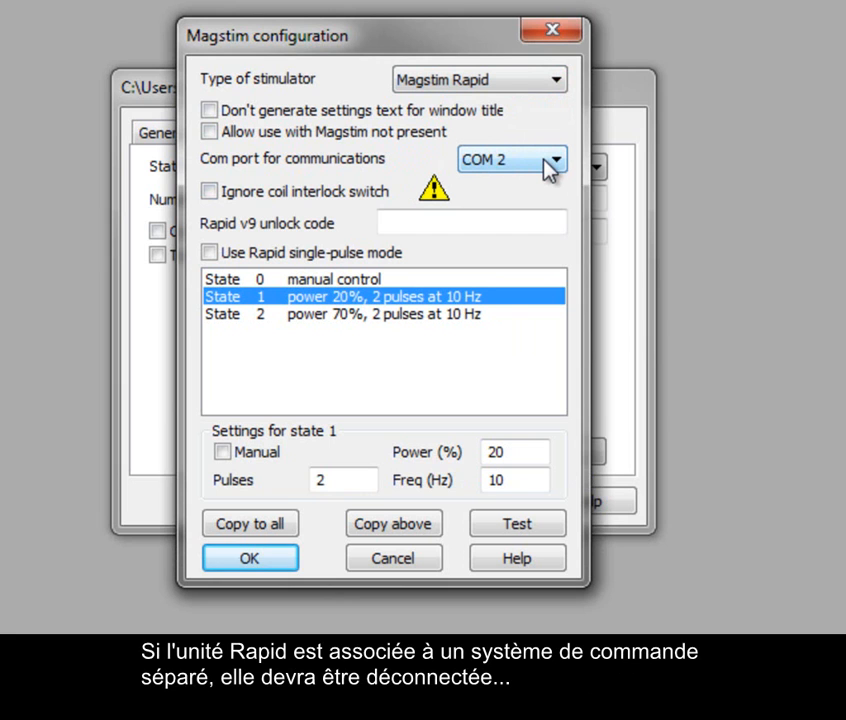
{"action": "left_click", "coordinate": [531, 451]}
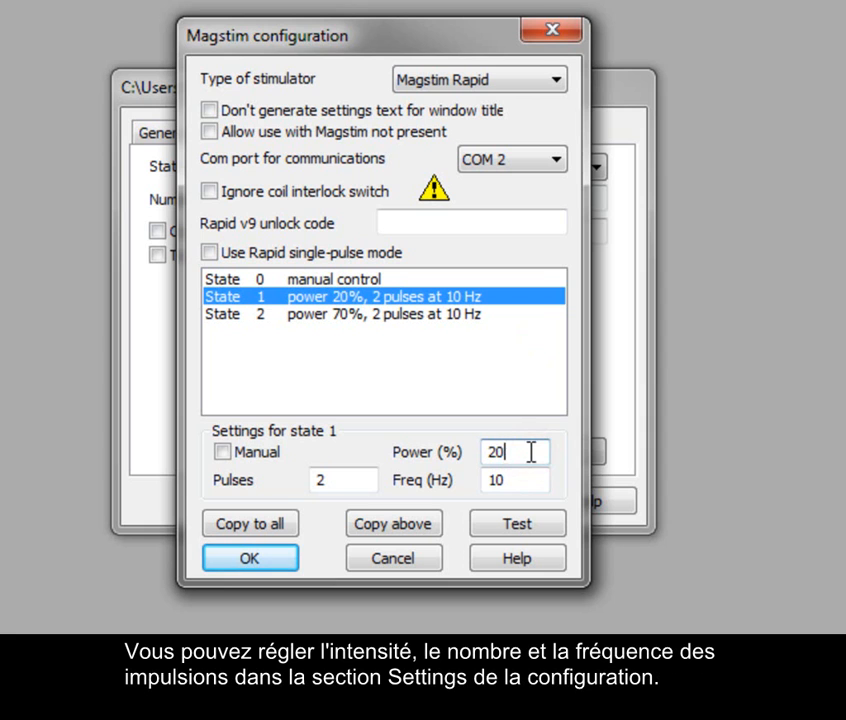
{"action": "left_click", "coordinate": [342, 480]}
{"action": "left_click", "coordinate": [526, 480]}
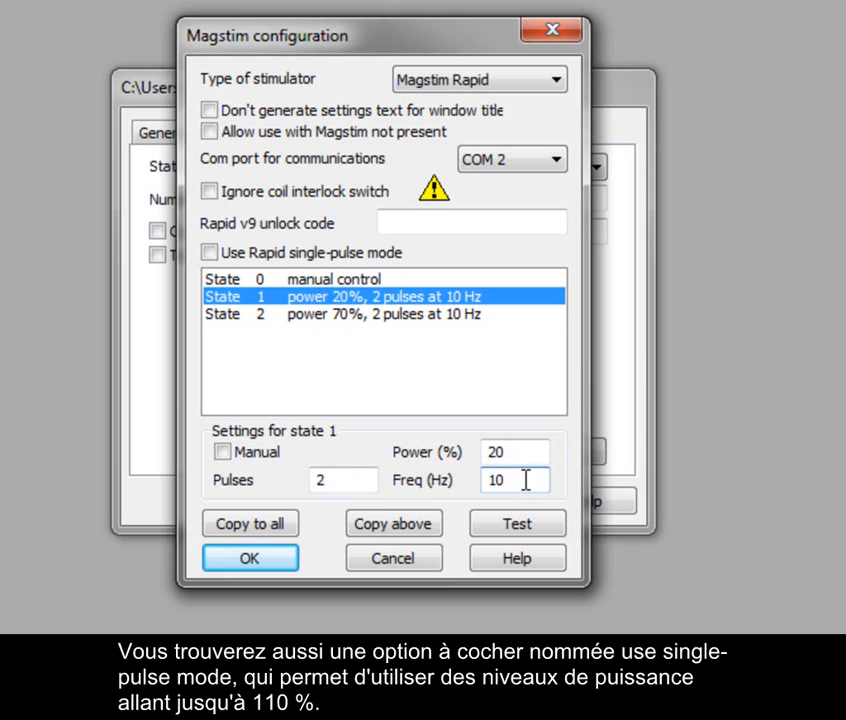
Toggle Rapid single-pulse mode on and off again and check the Rapid v9 unlock code field
{"action": "left_click", "coordinate": [287, 254]}
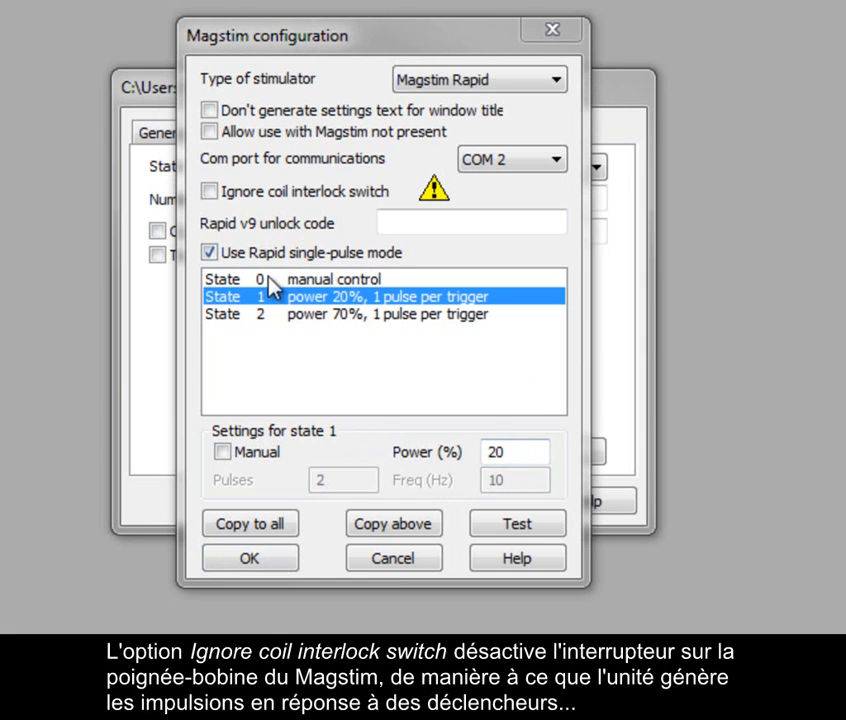
{"action": "left_click", "coordinate": [228, 252]}
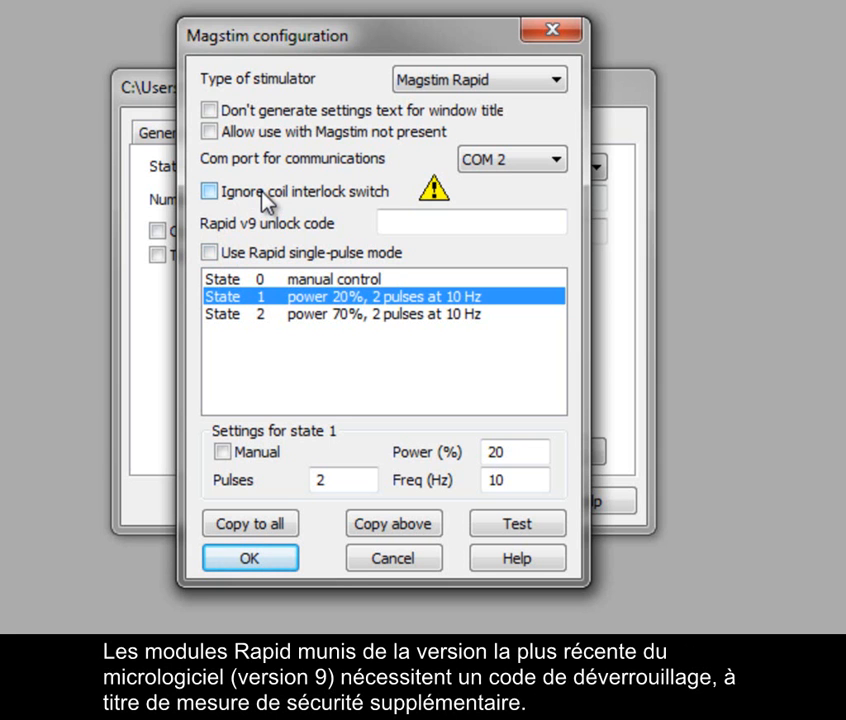
{"action": "left_click", "coordinate": [430, 217]}
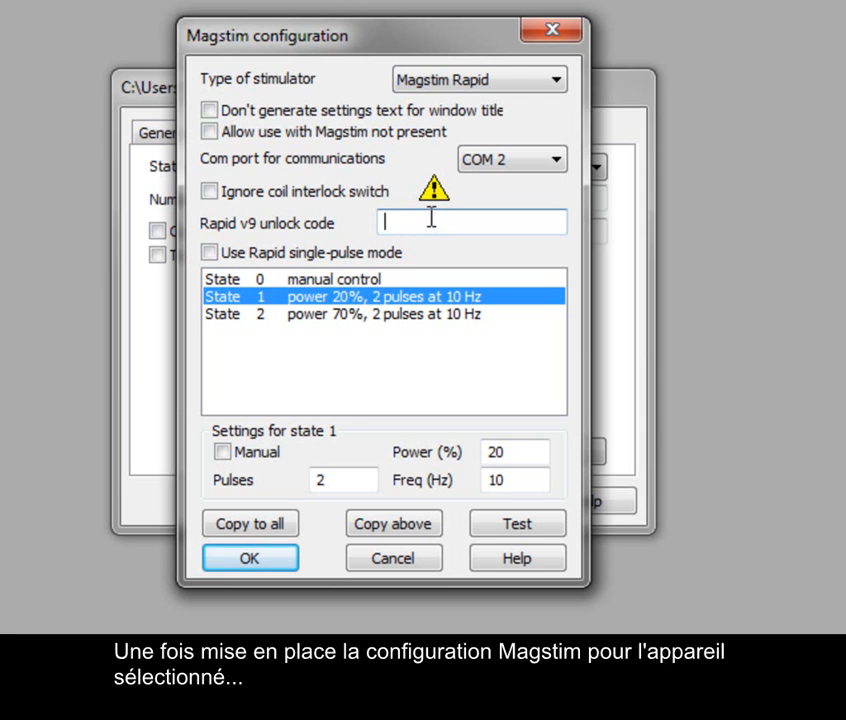
{"action": "left_click", "coordinate": [431, 217]}
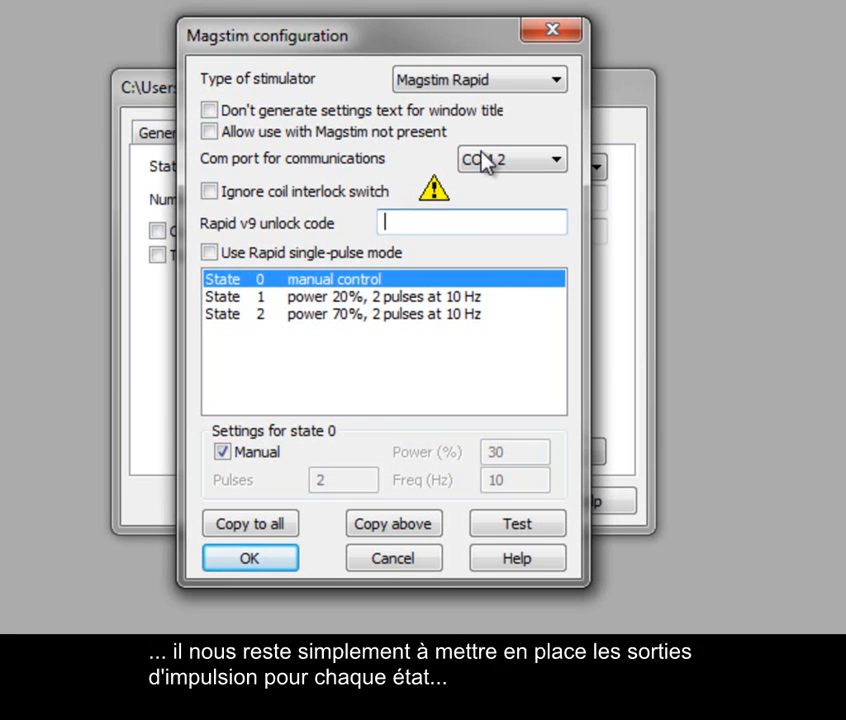
Set the stimulator type to Magstim 200 and accept the Magstim configuration
{"action": "left_click", "coordinate": [553, 80]}
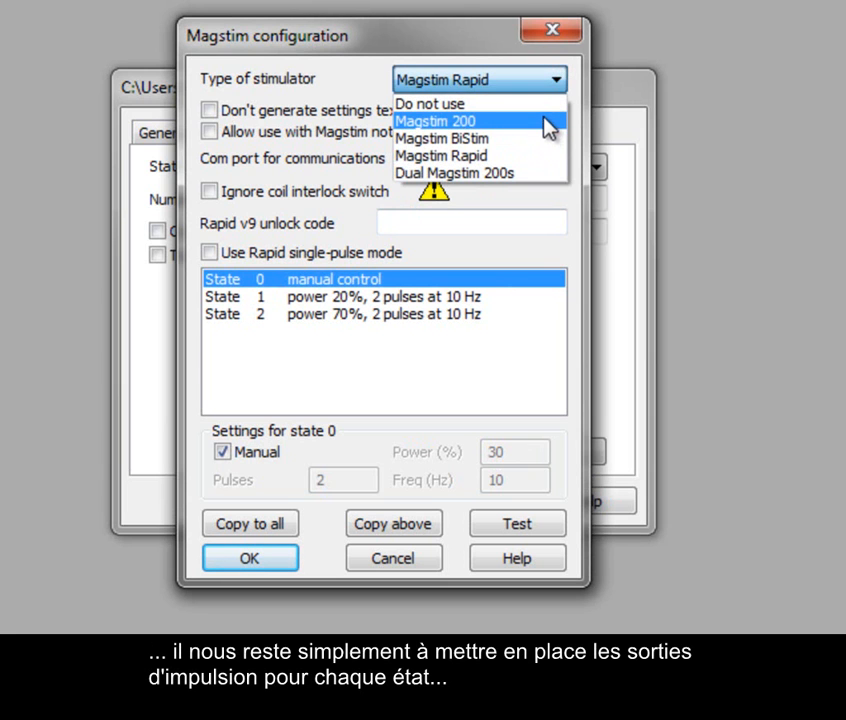
{"action": "left_click", "coordinate": [547, 123]}
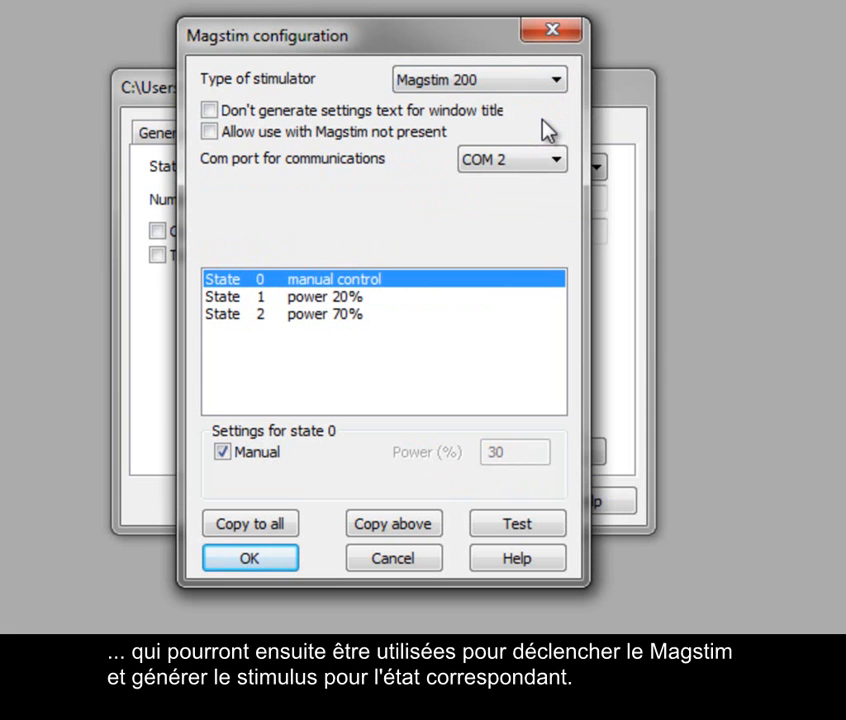
{"action": "left_click", "coordinate": [262, 560]}
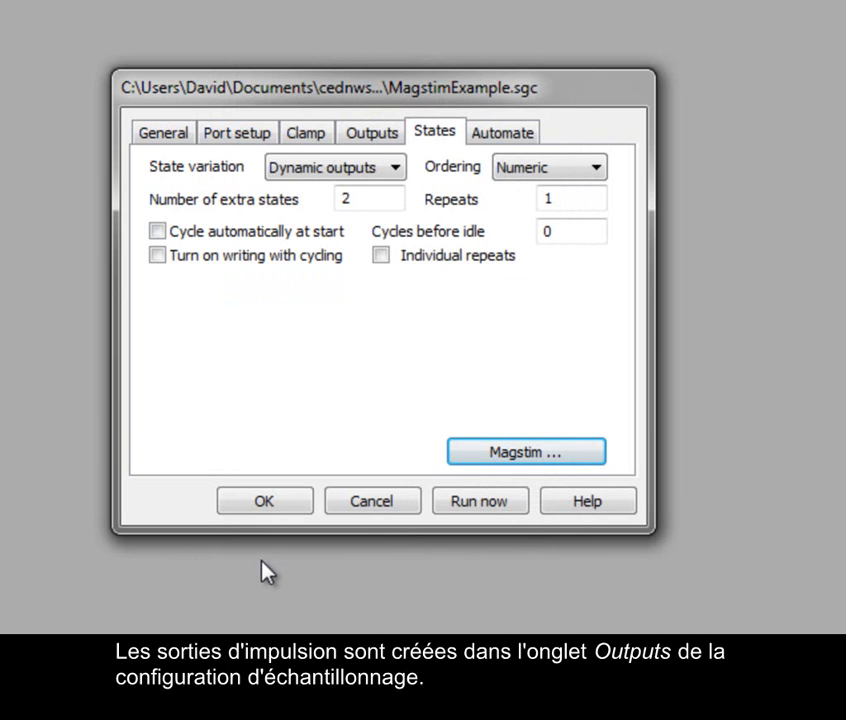
Show the sampling configuration's output settings and toggle digital output 1 on and off again, leaving only digital output 0 enabled
{"action": "left_click", "coordinate": [376, 136]}
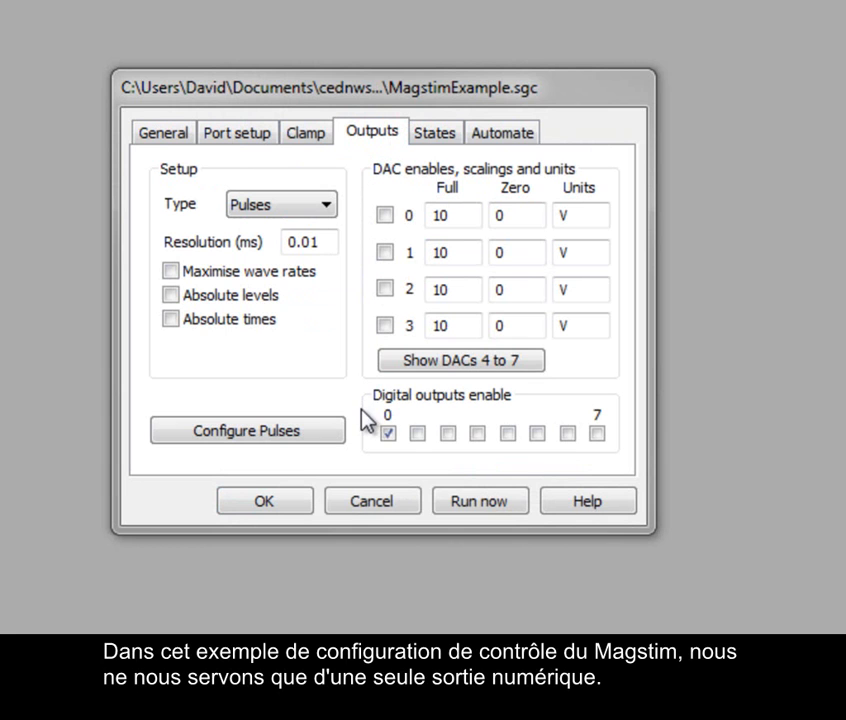
{"action": "left_click", "coordinate": [418, 437]}
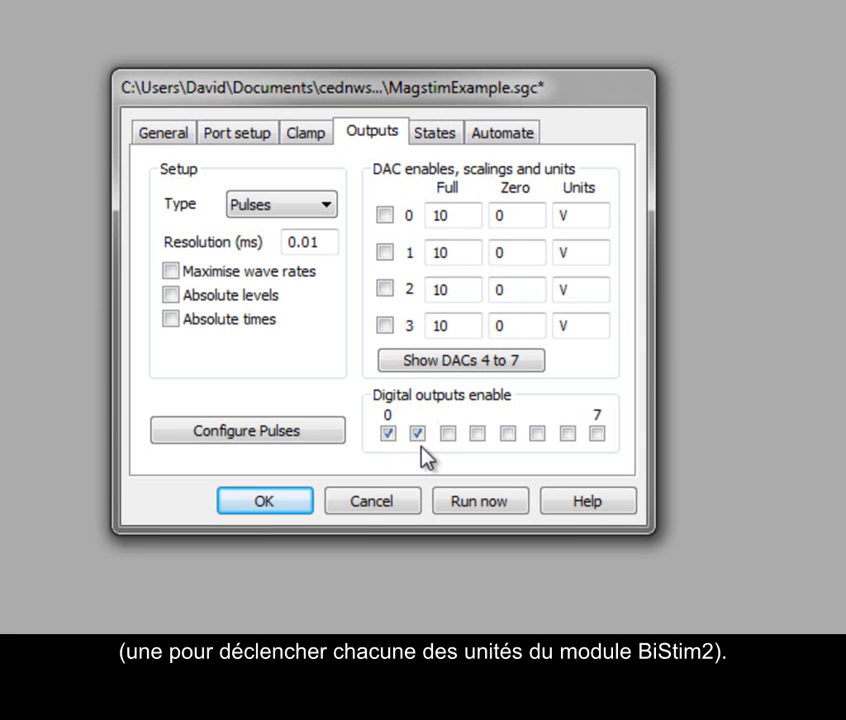
{"action": "left_click", "coordinate": [419, 436]}
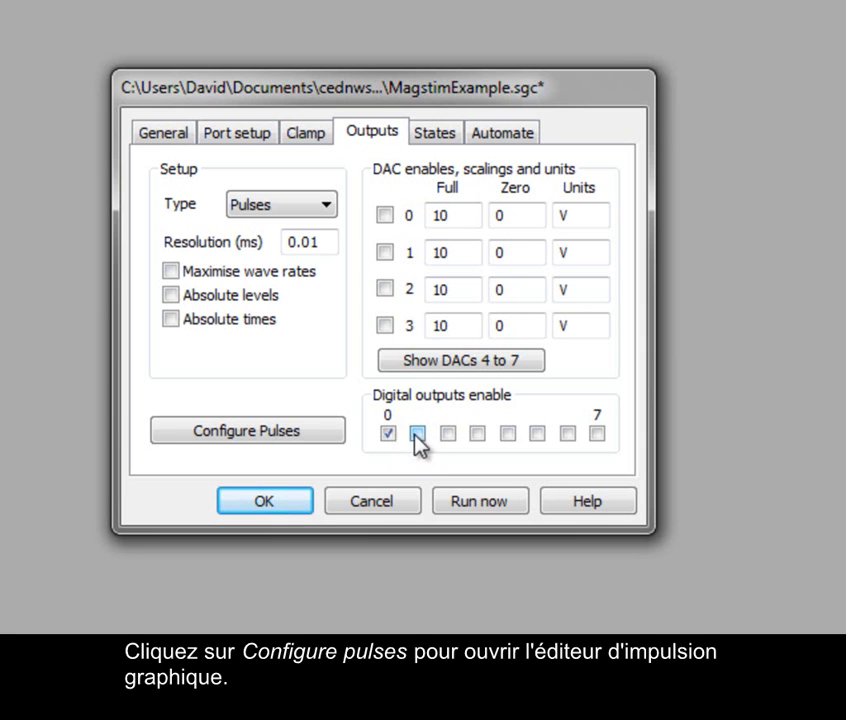
Open the pulses configuration and check the digital output 0 pulses for Basic 0, State 1 and State 2
{"action": "left_click", "coordinate": [288, 428]}
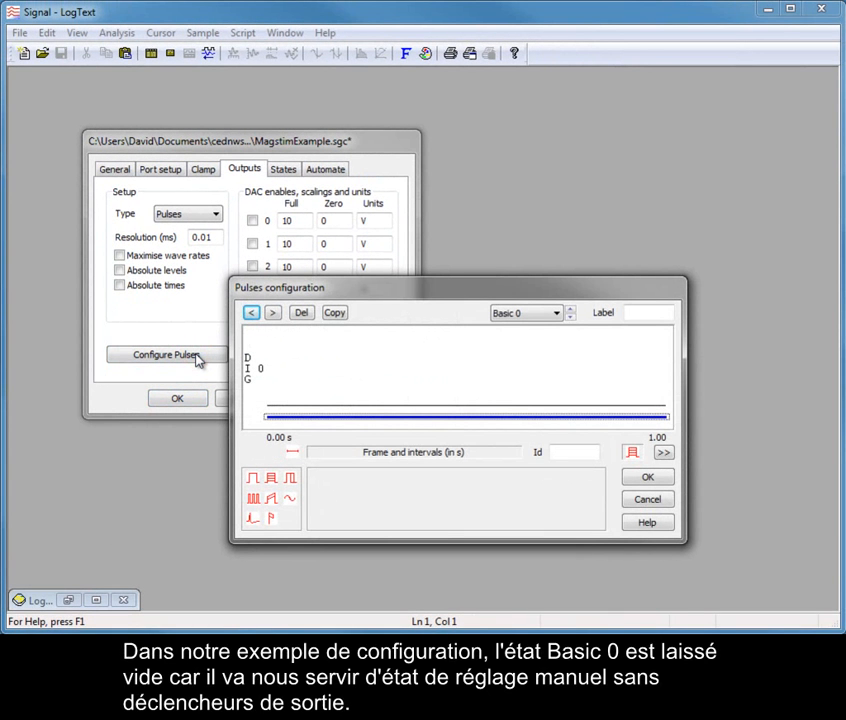
{"action": "left_click", "coordinate": [556, 313]}
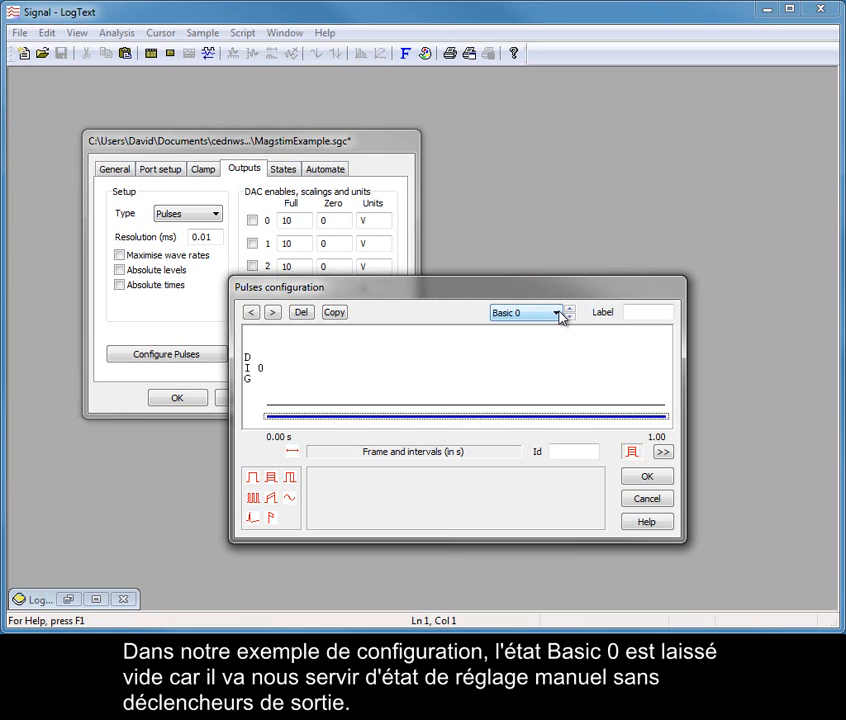
{"action": "left_click", "coordinate": [558, 314]}
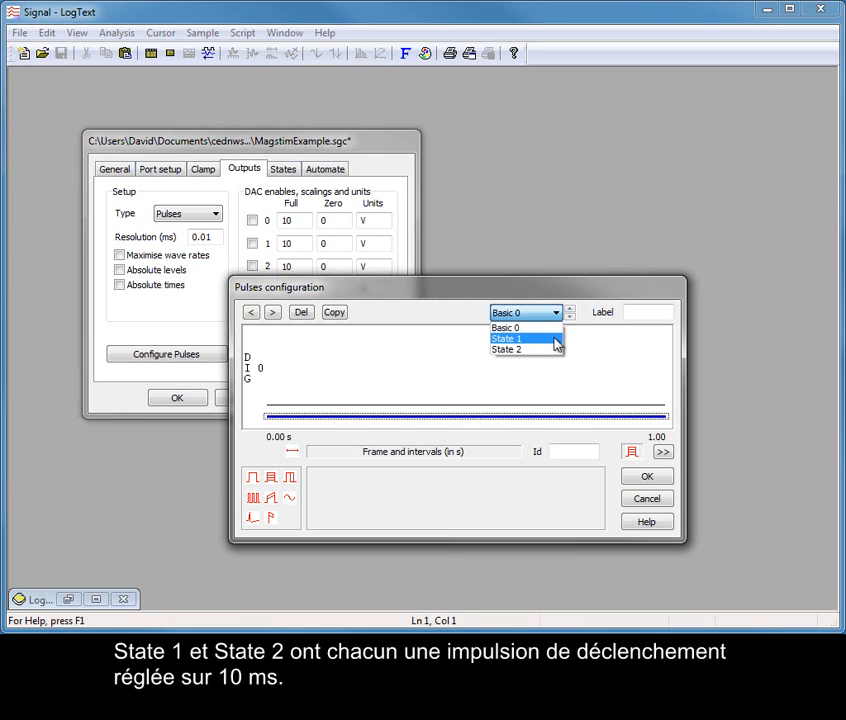
{"action": "left_click", "coordinate": [553, 339]}
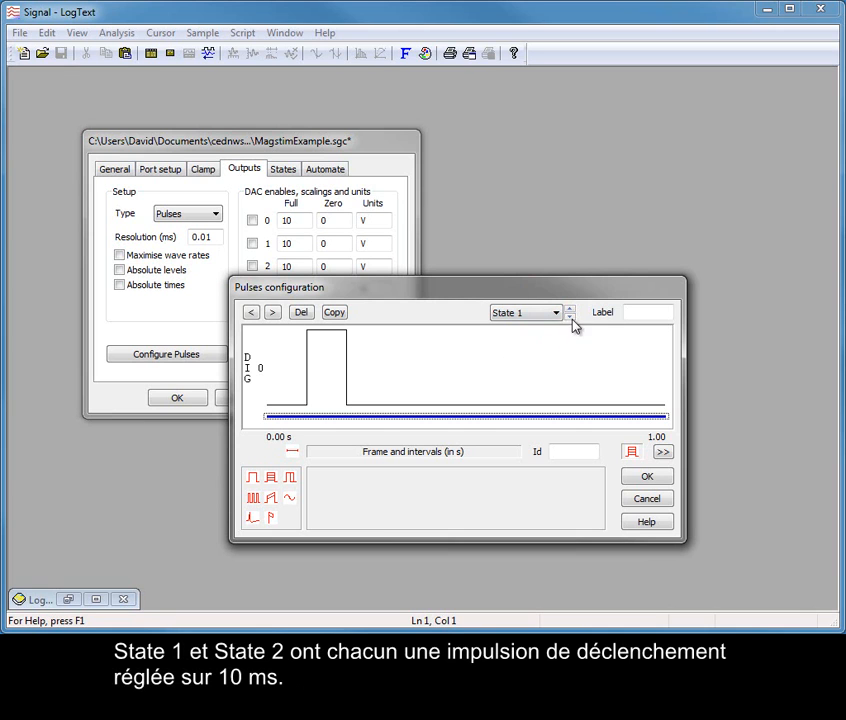
{"action": "left_click", "coordinate": [570, 312]}
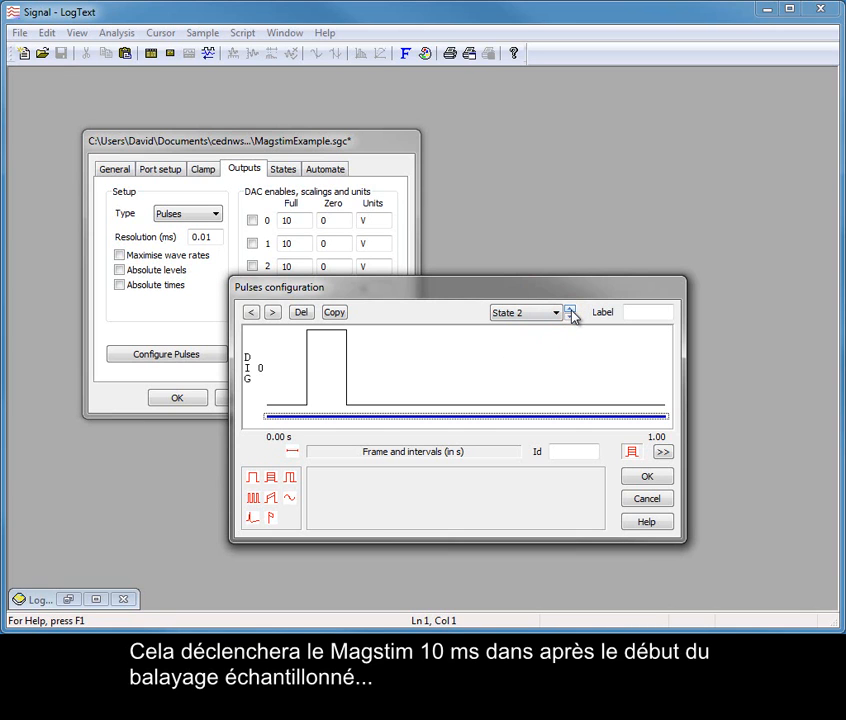